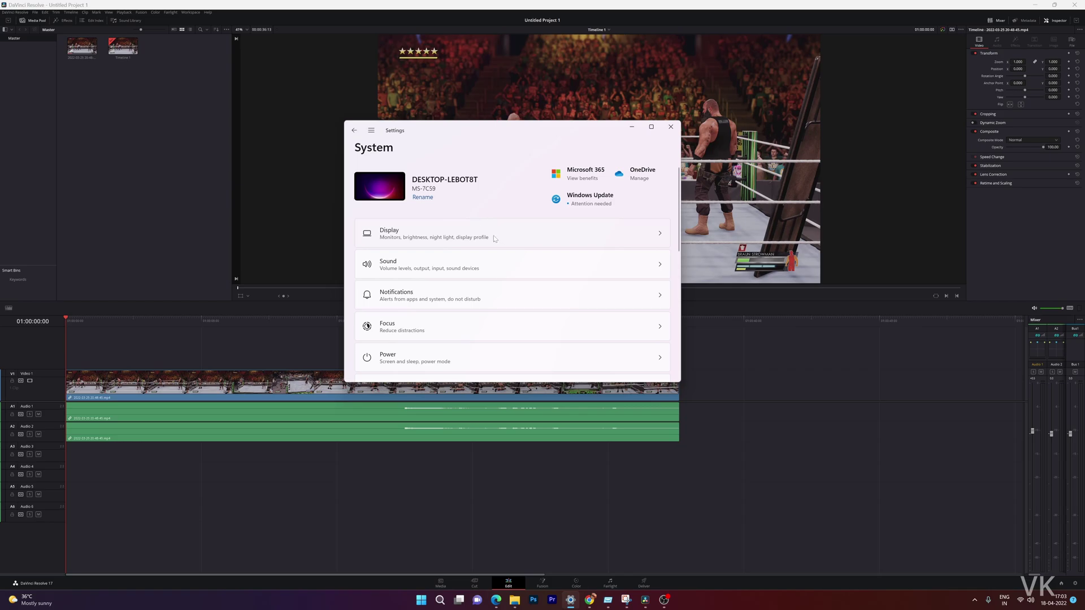
Confirm 'Extend these displays' for both monitors, then close Settings for NVIDIA Control Panel
{"action": "left_click", "coordinate": [398, 236]}
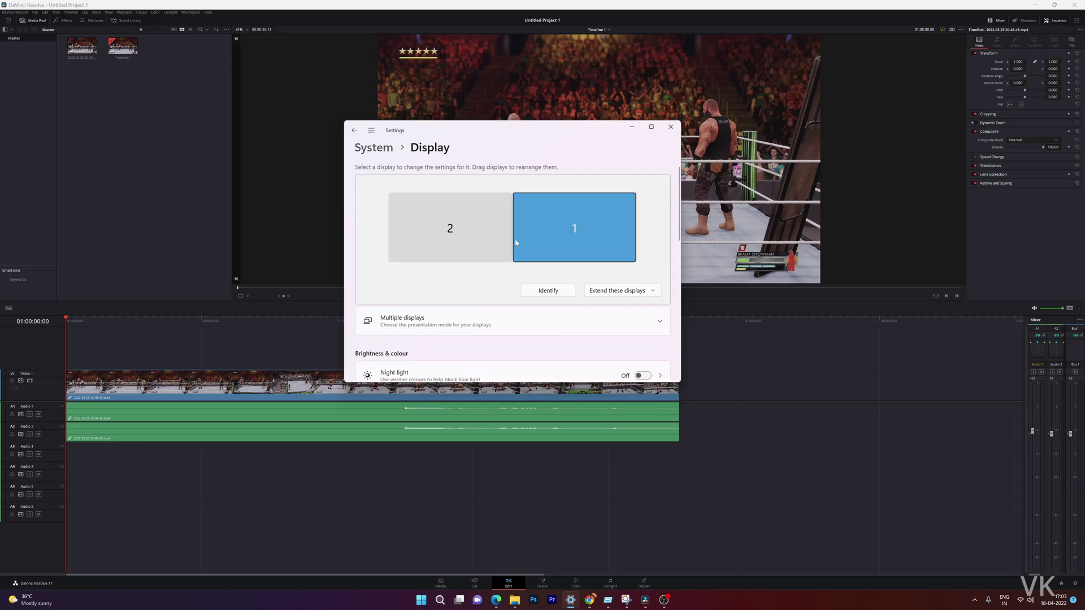
{"action": "left_click", "coordinate": [622, 293]}
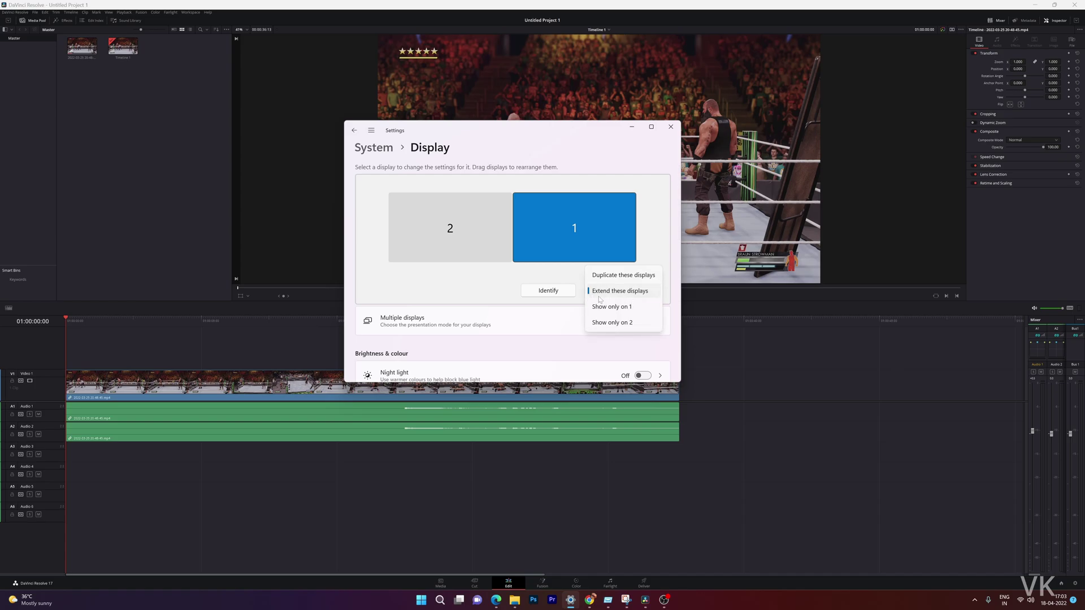
{"action": "left_click", "coordinate": [628, 294]}
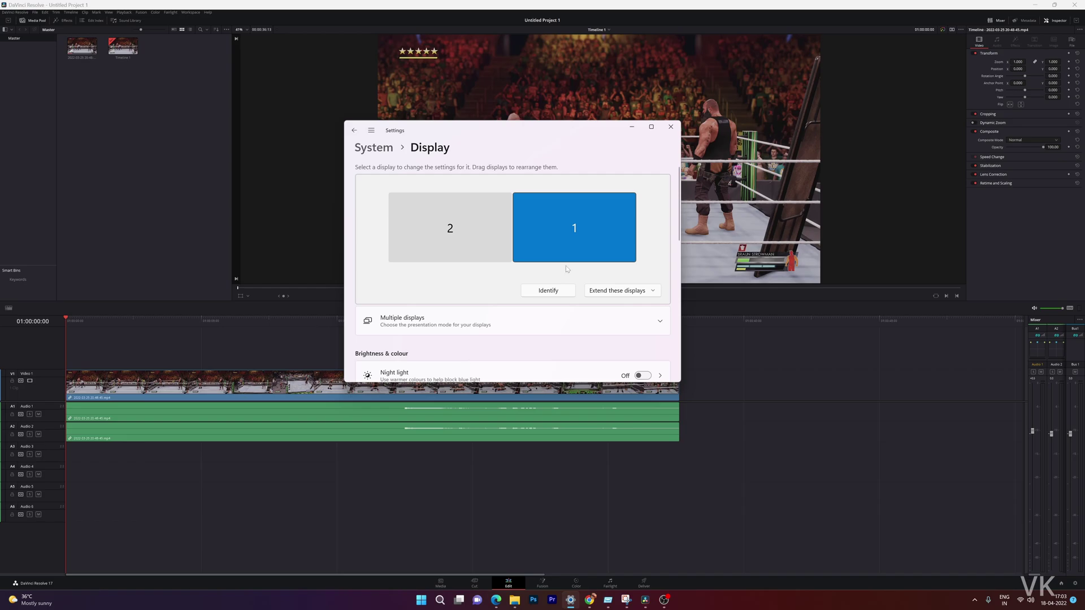
{"action": "left_click", "coordinate": [670, 126]}
Review the NVIDIA Change Resolution page showing the main display at native 4K, 60Hz
{"action": "left_click", "coordinate": [664, 601]}
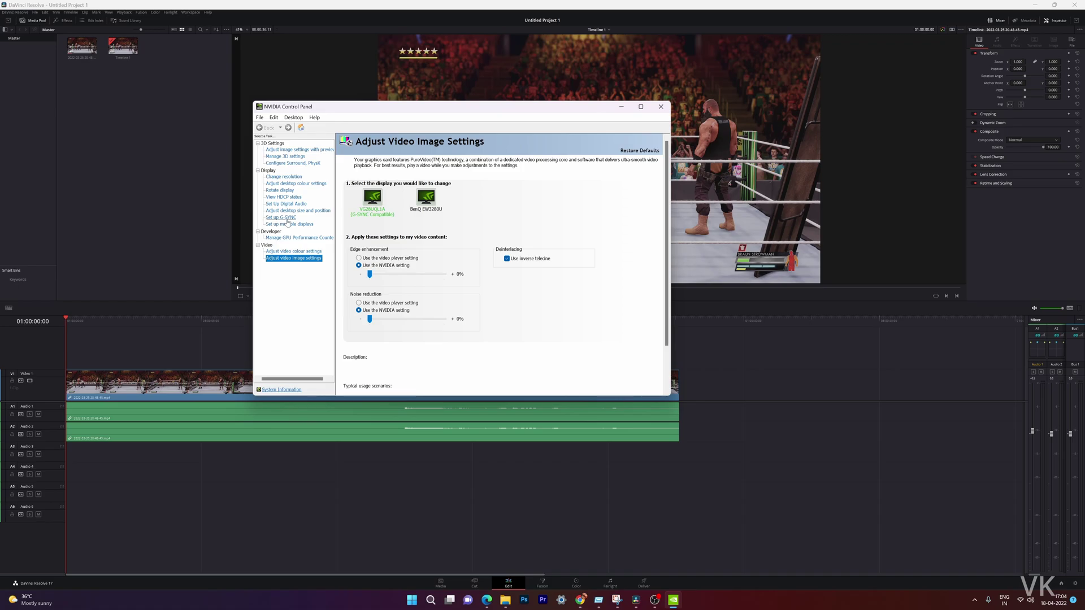
{"action": "left_click", "coordinate": [283, 177]}
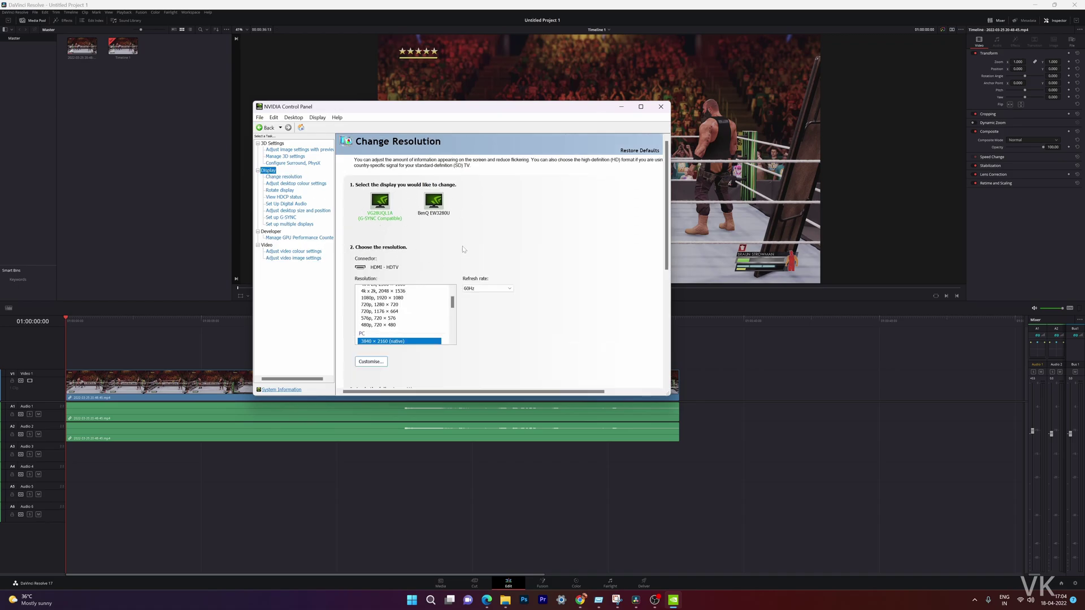
{"action": "scroll", "coordinate": [407, 313], "scroll_direction": "down", "scroll_amount": 5}
{"action": "scroll", "coordinate": [509, 297], "scroll_direction": "down", "scroll_amount": 3}
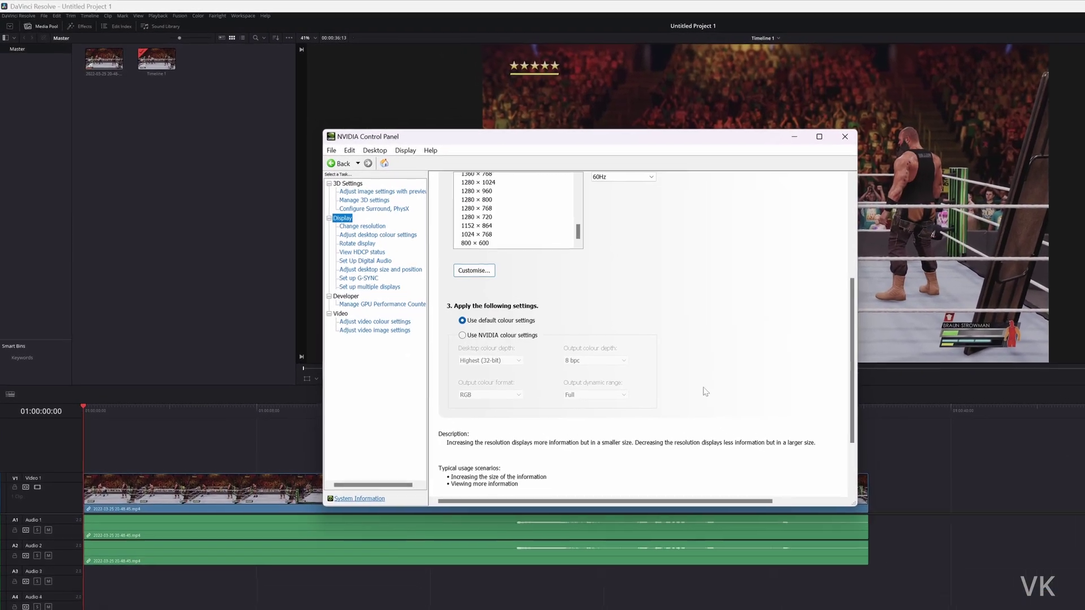
{"action": "scroll", "coordinate": [598, 313], "scroll_direction": "up", "scroll_amount": 5}
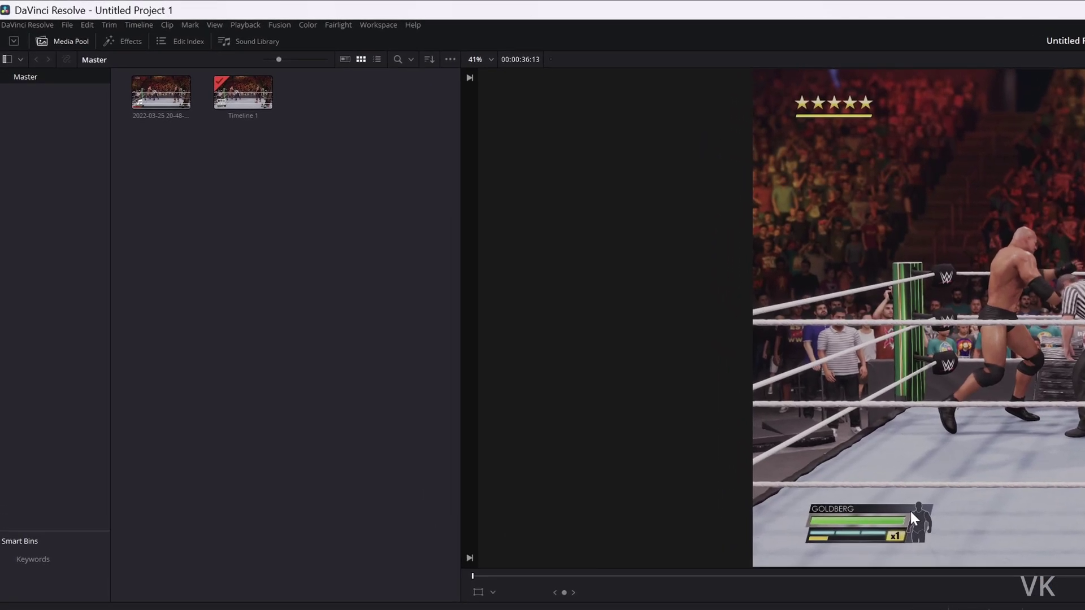
Set Workspace > Dual Screen to On, spreading Resolve across both monitors
{"action": "left_click", "coordinate": [370, 26]}
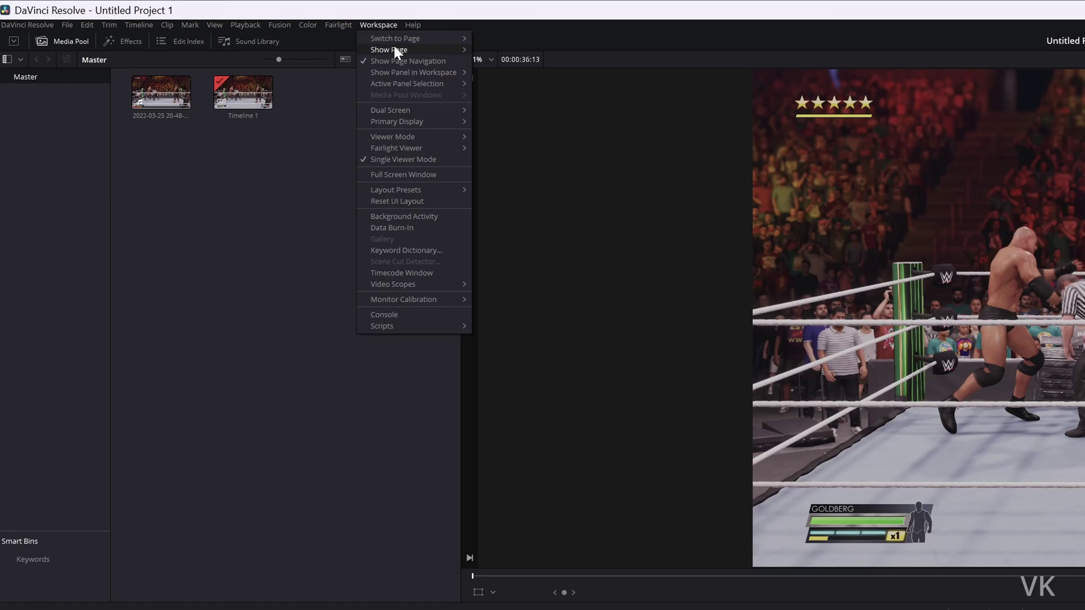
{"action": "mouse_move", "coordinate": [399, 111]}
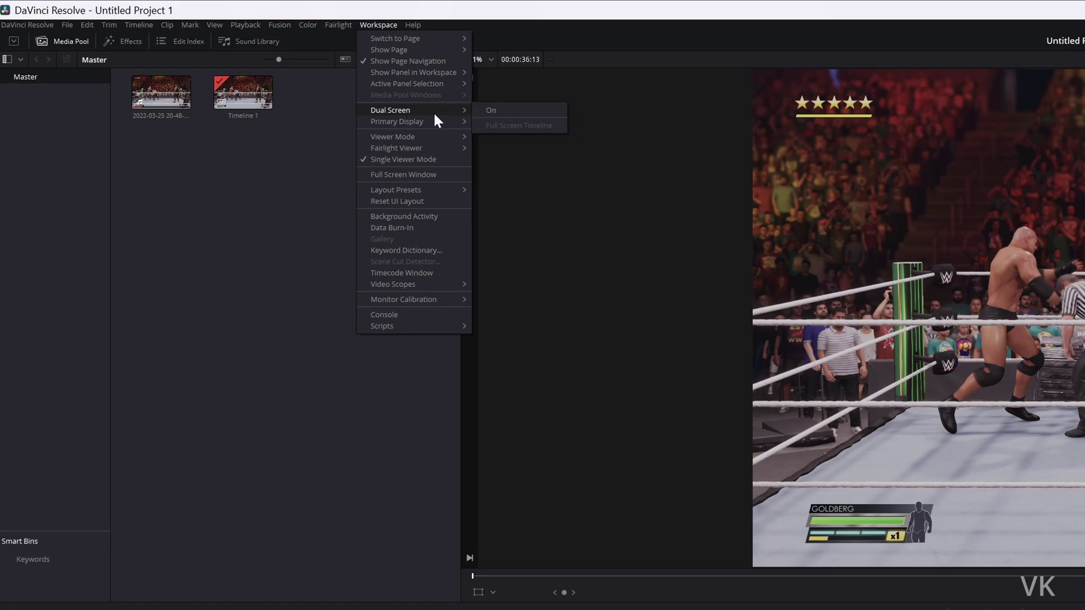
{"action": "left_click", "coordinate": [497, 110]}
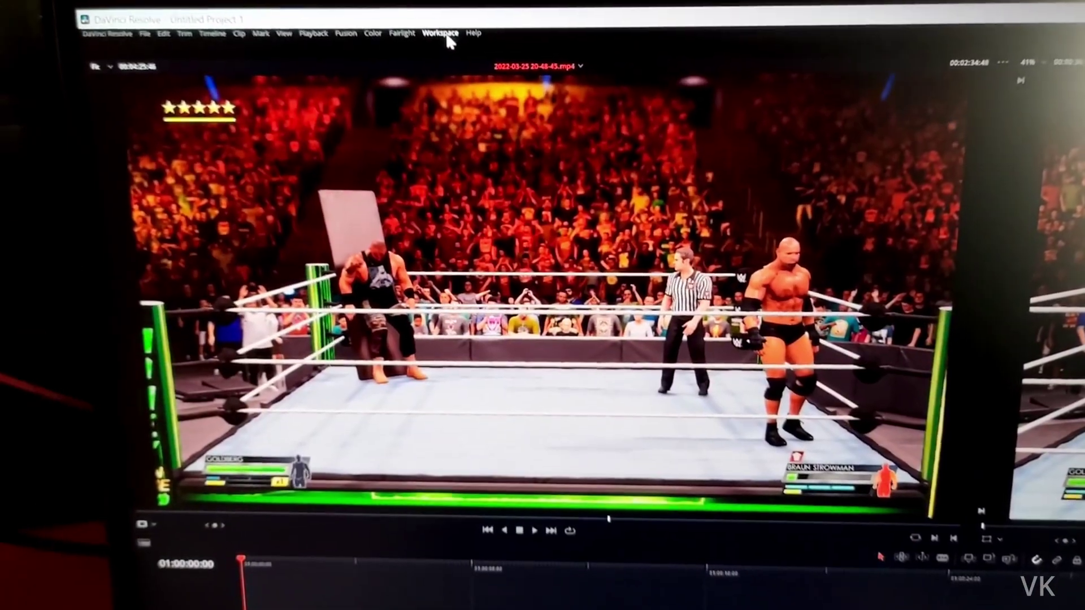
Reopen the Workspace menu to verify Dual Screen is still checked On
{"action": "left_click", "coordinate": [462, 34]}
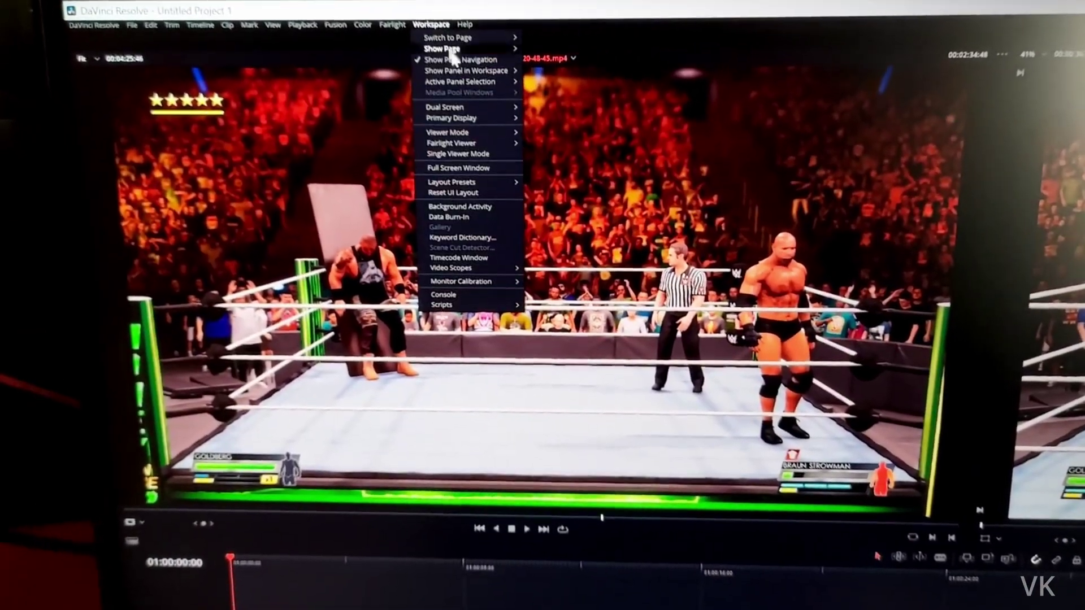